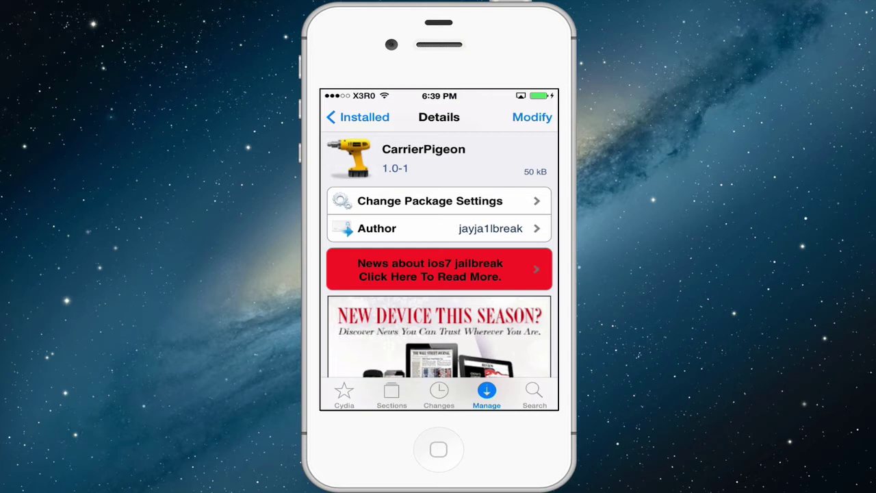
Step: Bring up CarrierPigeon's Reinstall/Remove options via Modify on its Cydia package page
{"action": "left_click", "coordinate": [531, 117]}
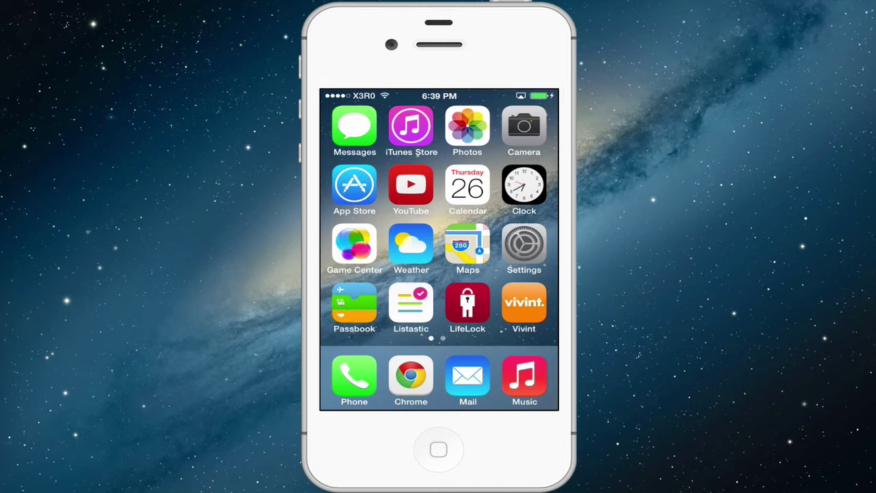
Step: Launch Settings and scroll the list down to the CarrierPigeon entry
{"action": "left_click", "coordinate": [524, 245]}
{"action": "scroll", "coordinate": [439, 274], "scroll_direction": "up", "scroll_amount": 15}
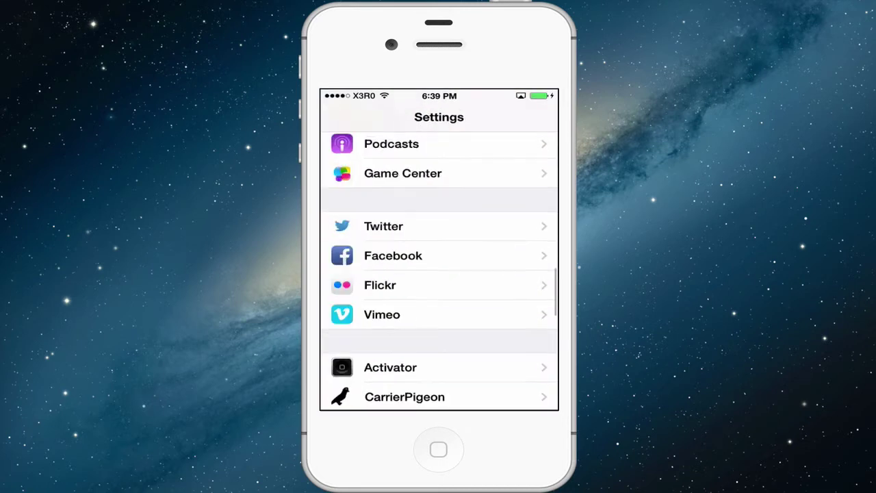
{"action": "scroll", "coordinate": [439, 273], "scroll_direction": "down", "scroll_amount": 2}
{"action": "scroll", "coordinate": [440, 273], "scroll_direction": "down", "scroll_amount": 5}
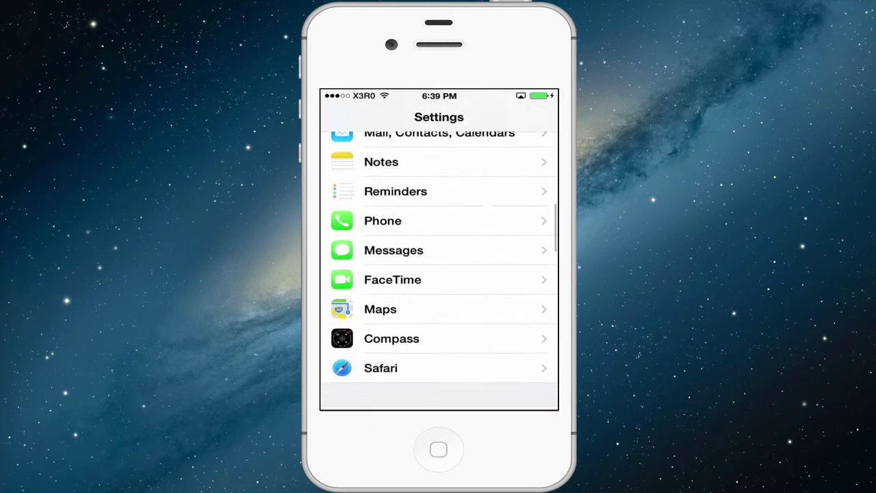
{"action": "scroll", "coordinate": [439, 273], "scroll_direction": "down", "scroll_amount": 5}
{"action": "scroll", "coordinate": [439, 273], "scroll_direction": "down", "scroll_amount": 5}
{"action": "scroll", "coordinate": [439, 274], "scroll_direction": "down", "scroll_amount": 3}
{"action": "scroll", "coordinate": [439, 274], "scroll_direction": "up", "scroll_amount": 1}
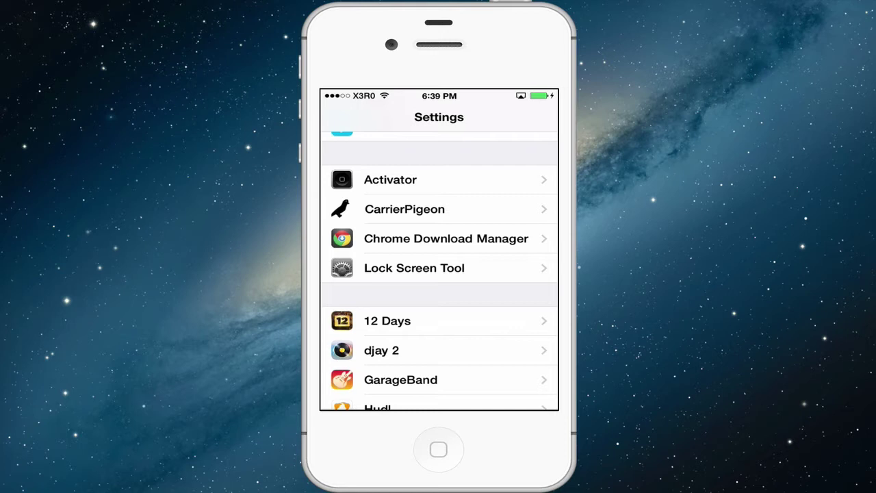
Step: In CarrierPigeon's pane, toggle Enabled off and back on, then switch No Carrier on
{"action": "left_click", "coordinate": [404, 209]}
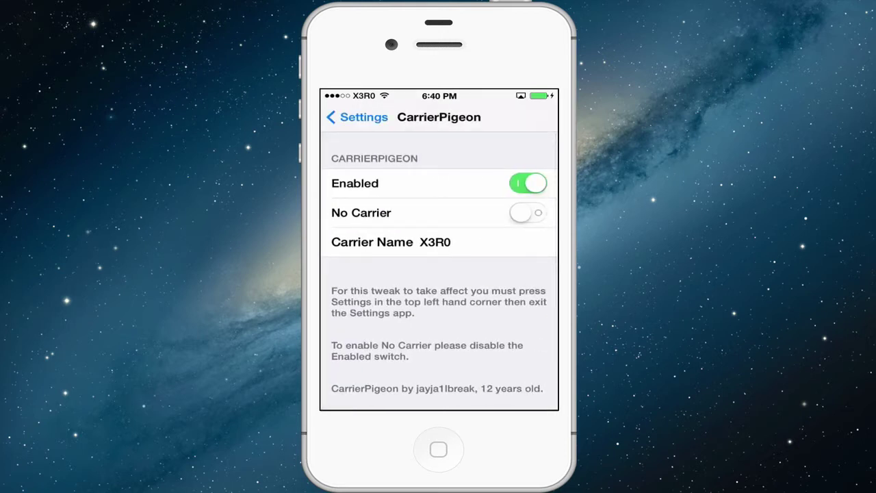
{"action": "left_click", "coordinate": [528, 183]}
{"action": "left_click", "coordinate": [527, 183]}
{"action": "left_click", "coordinate": [528, 213]}
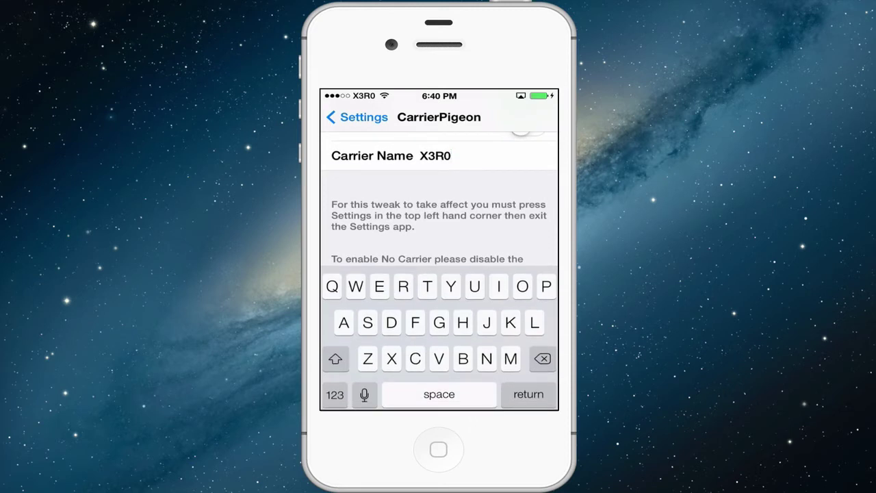
{"action": "key", "text": "BackSpace"}
{"action": "key", "text": "BackSpace"}
{"action": "key", "text": "BackSpace"}
{"action": "key", "text": "BackSpace"}
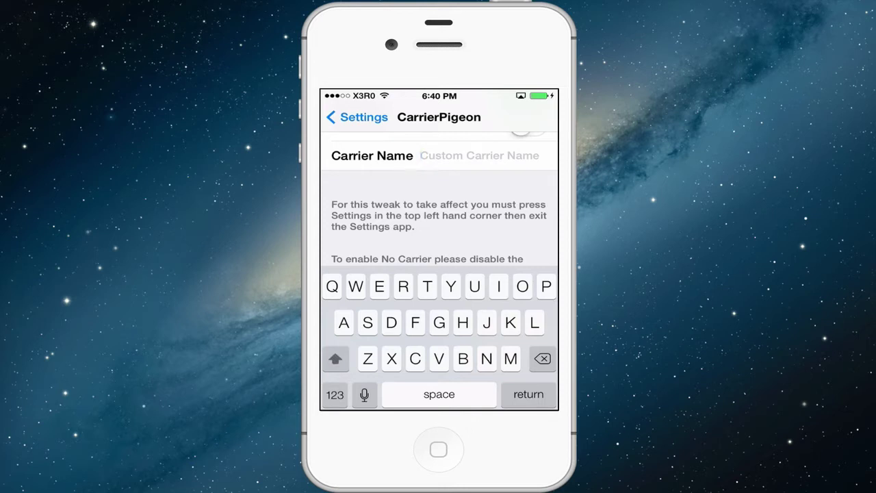
{"action": "type", "text": "BigDaddy"}
{"action": "left_click", "coordinate": [335, 394]}
{"action": "type", "text": "7"}
{"action": "left_click", "coordinate": [334, 394]}
{"action": "type", "text": "O"}
{"action": "left_click", "coordinate": [335, 394]}
{"action": "type", "text": "7"}
{"action": "key", "text": "BackSpace"}
{"action": "key", "text": "BackSpace"}
{"action": "key", "text": "BackSpace"}
{"action": "key", "text": "BackSpace"}
{"action": "key", "text": "BackSpace"}
{"action": "key", "text": "BackSpace"}
{"action": "key", "text": "BackSpace"}
{"action": "key", "text": "BackSpace"}
{"action": "key", "text": "BackSpace"}
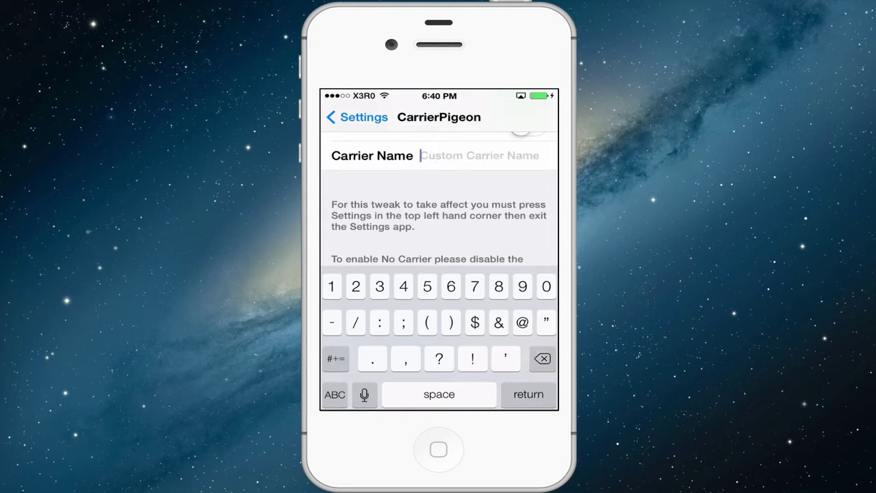
{"action": "left_click", "coordinate": [334, 395]}
{"action": "type", "text": "X"}
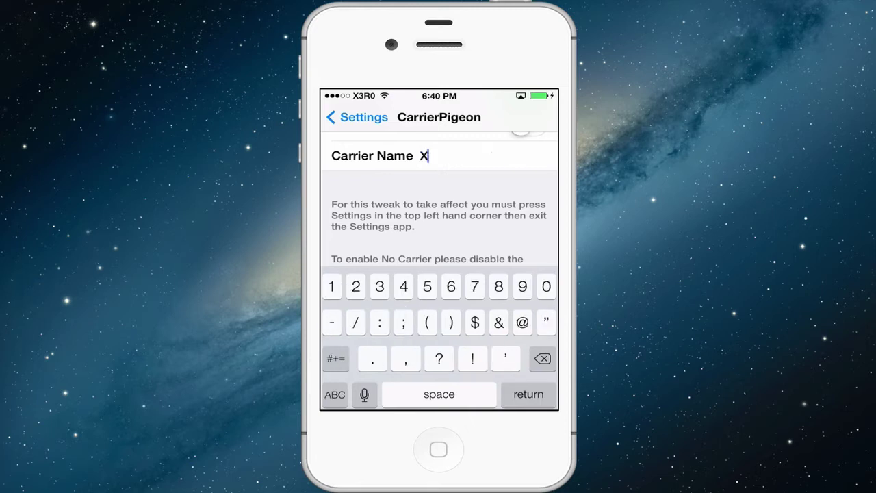
{"action": "type", "text": "3R"}
{"action": "left_click", "coordinate": [335, 395]}
{"action": "type", "text": "0"}
Step: Scroll down the CarrierPigeon settings pane before leaving Settings
{"action": "scroll", "coordinate": [440, 198], "scroll_direction": "down", "scroll_amount": 2}
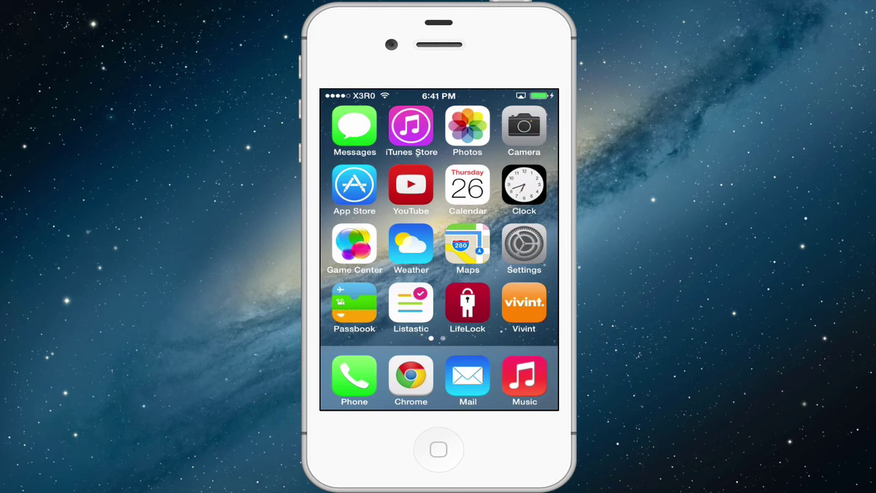
{"action": "mouse_move", "coordinate": [520, 247]}
{"action": "left_mouse_down"}
{"action": "mouse_move", "coordinate": [356, 246]}
{"action": "mouse_move", "coordinate": [520, 246]}
{"action": "left_mouse_up"}
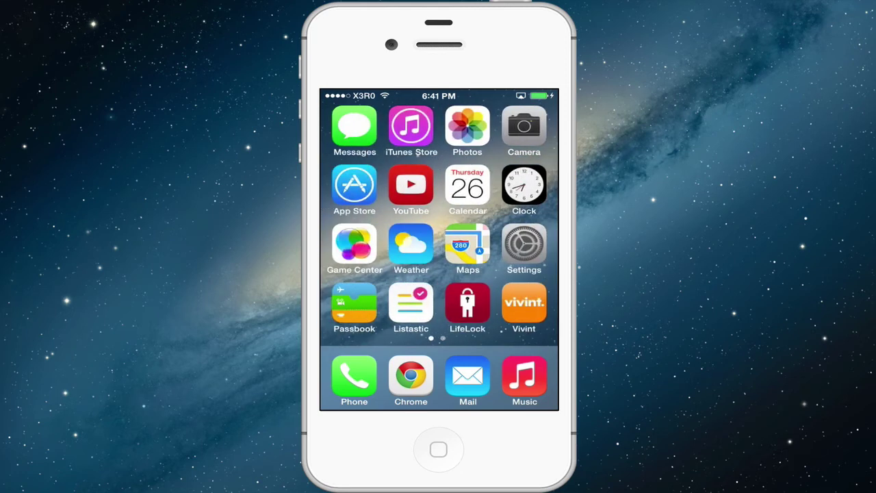